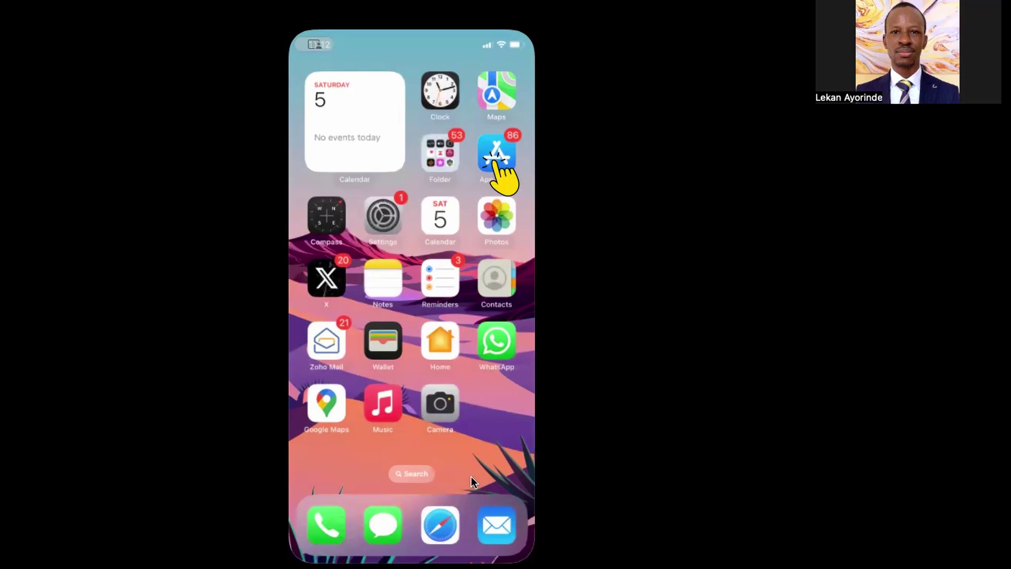
- Search the App Store for 'Zoiper', then install and launch Zoiper Lite voip soft phone
click(497, 155)
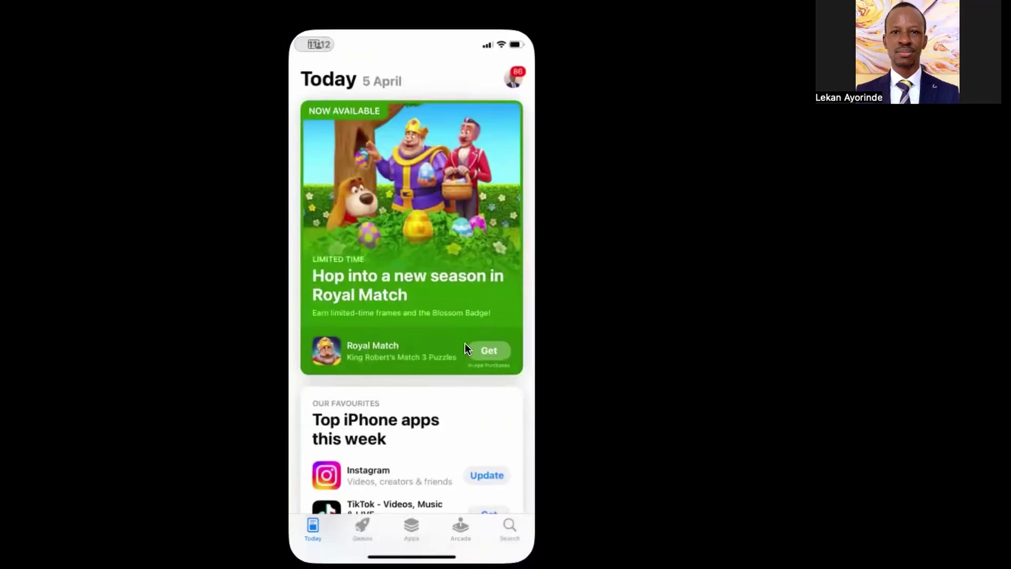
click(508, 528)
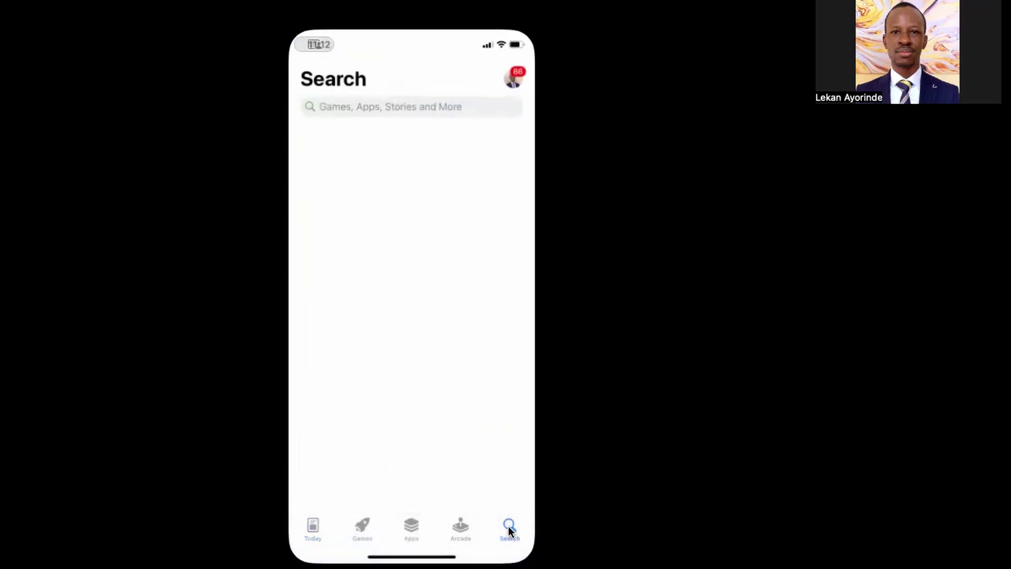
click(435, 109)
text(Zoiper)
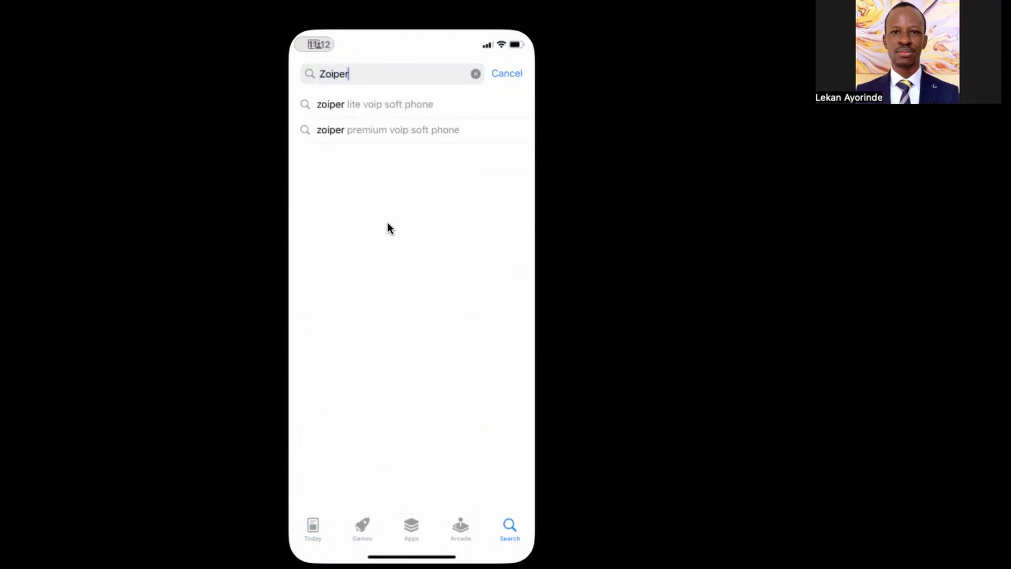
key(Return)
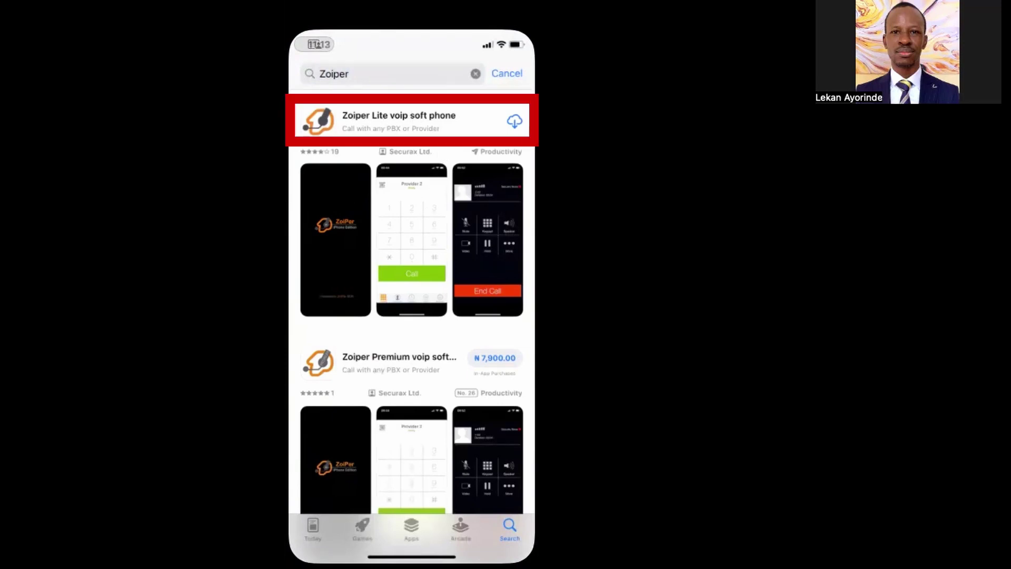
click(513, 120)
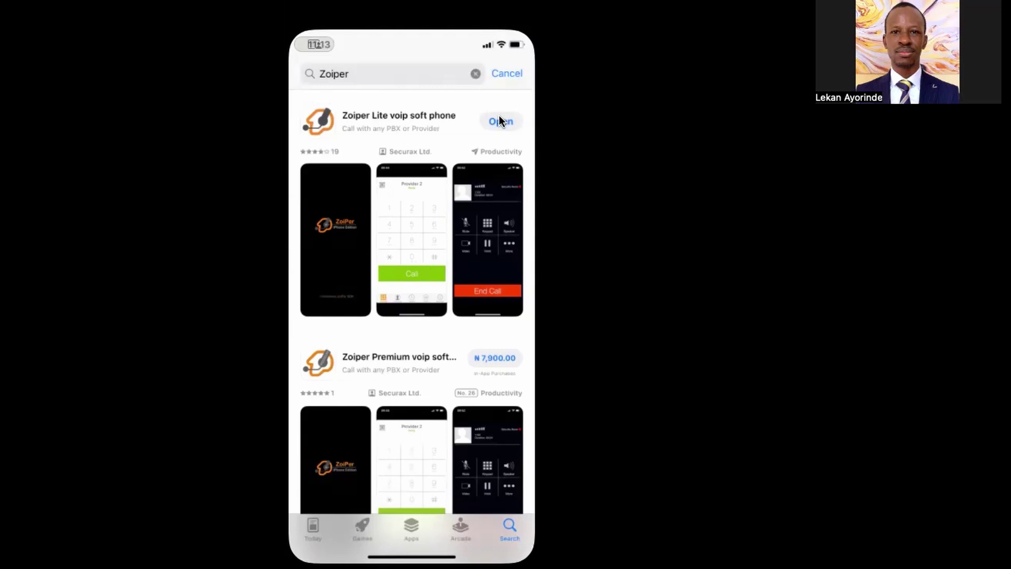
click(500, 122)
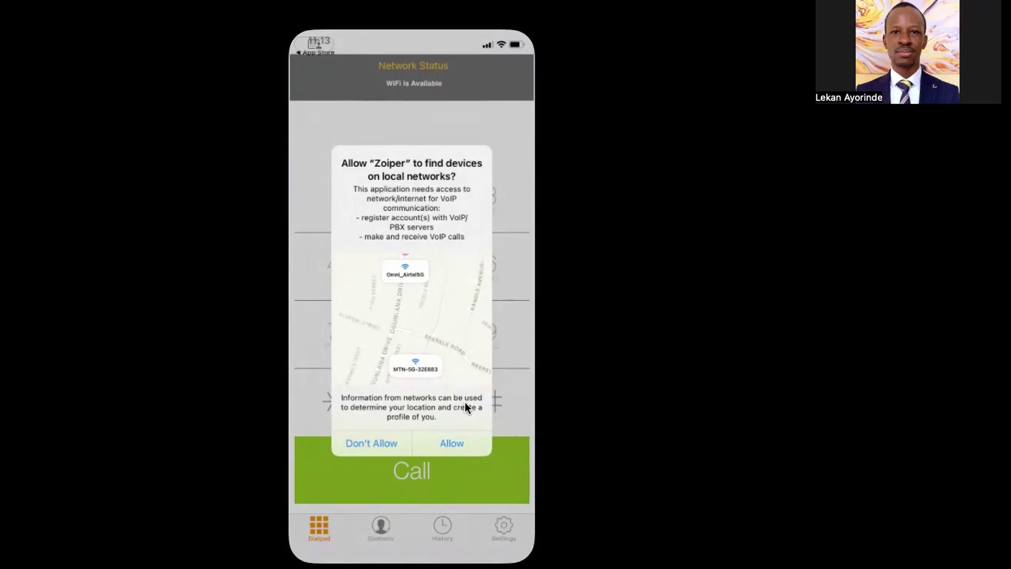
- Allow Zoiper local network, notification, microphone and camera access
click(453, 441)
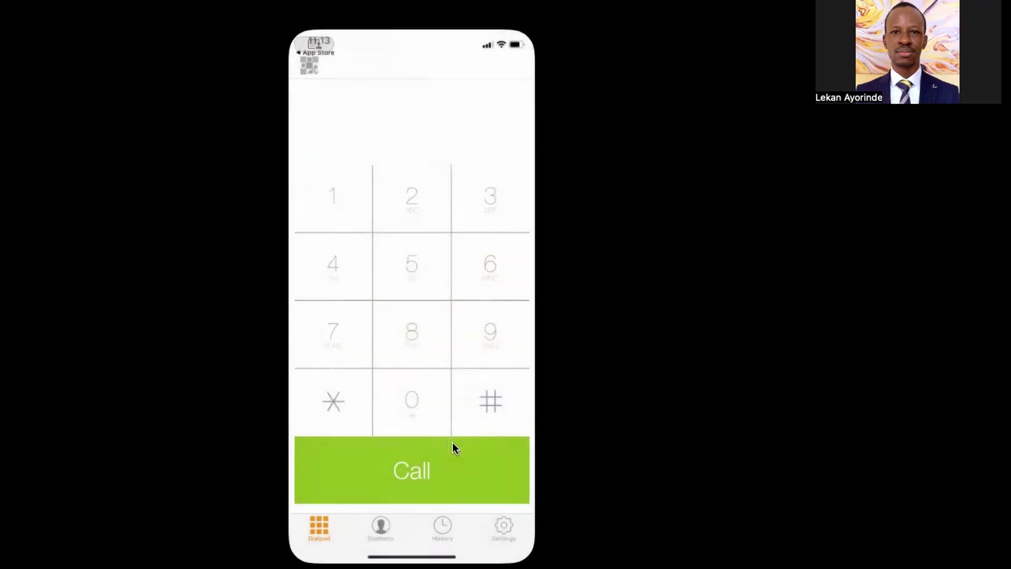
click(452, 341)
click(451, 336)
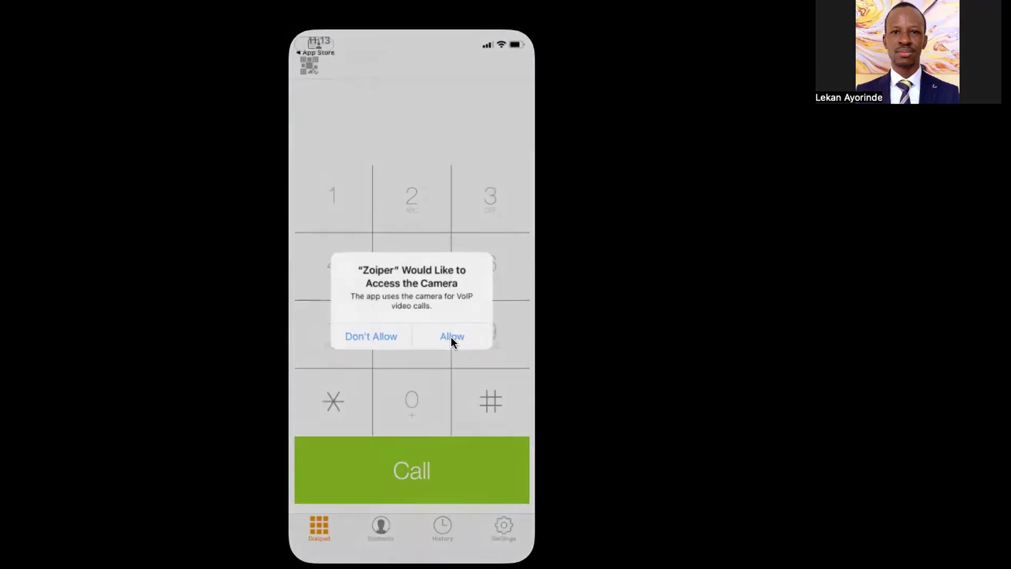
click(451, 336)
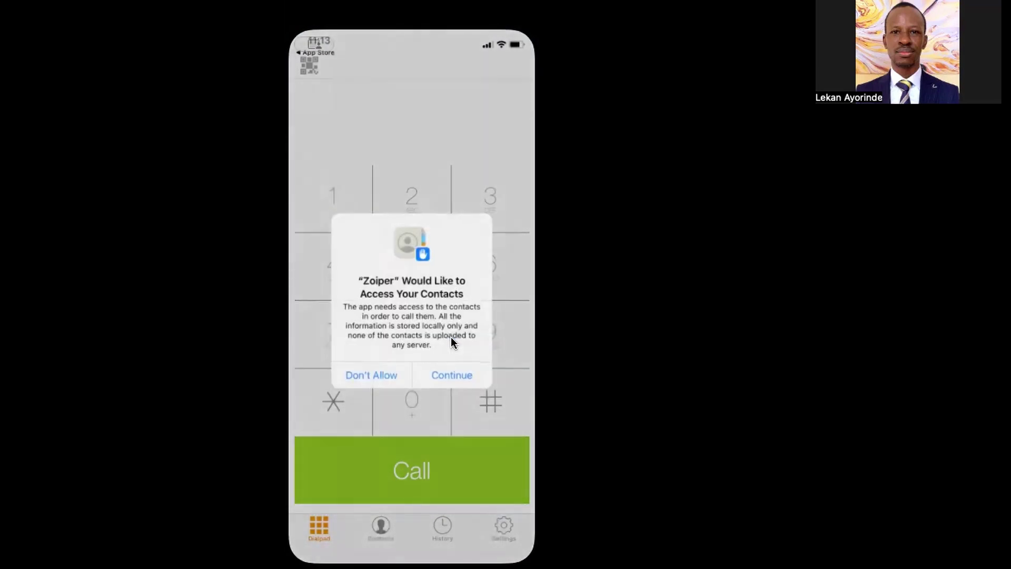
- Postpone contact sharing by choosing Select Contacts Later and confirming Select Later
click(449, 374)
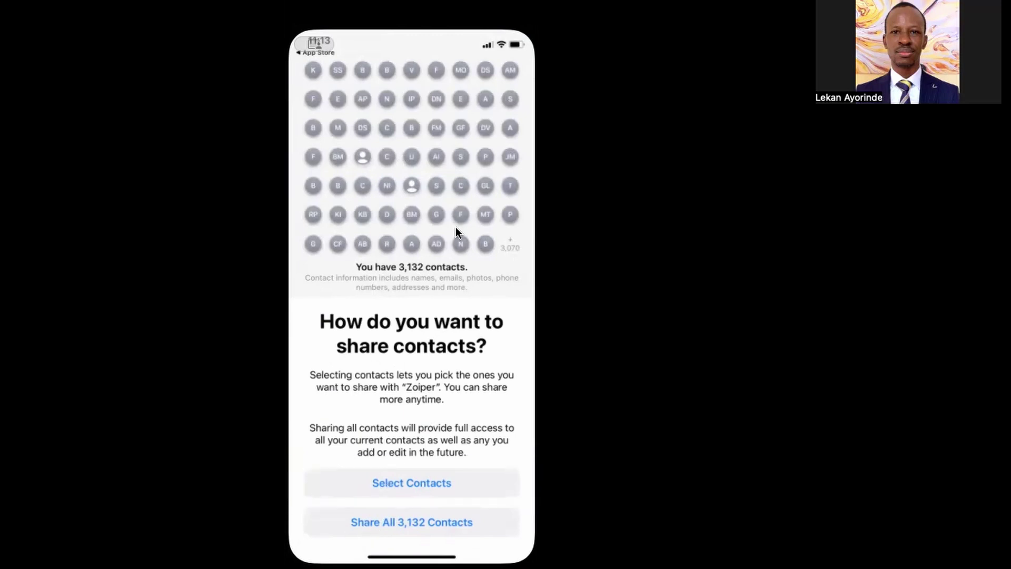
click(386, 481)
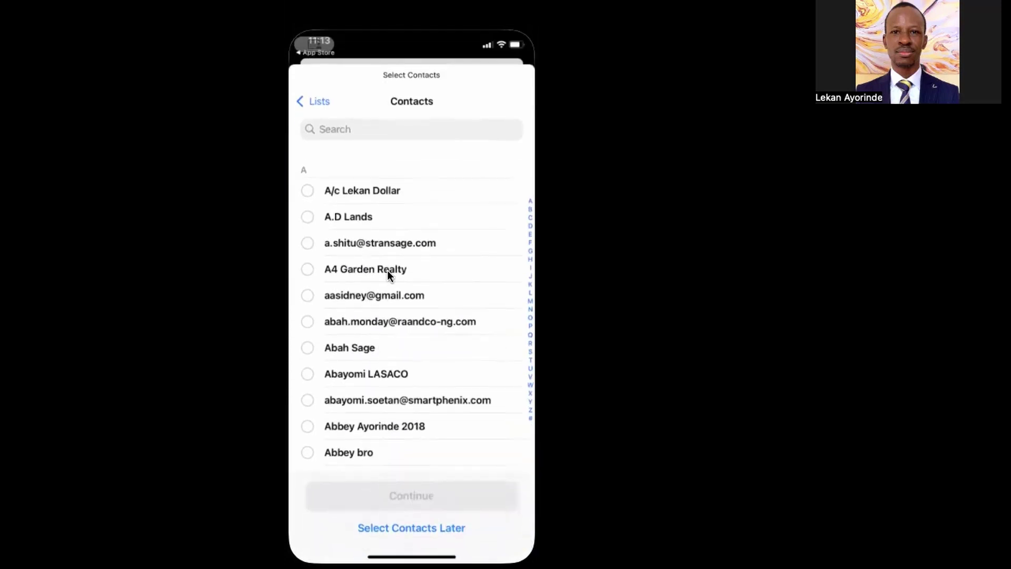
click(307, 191)
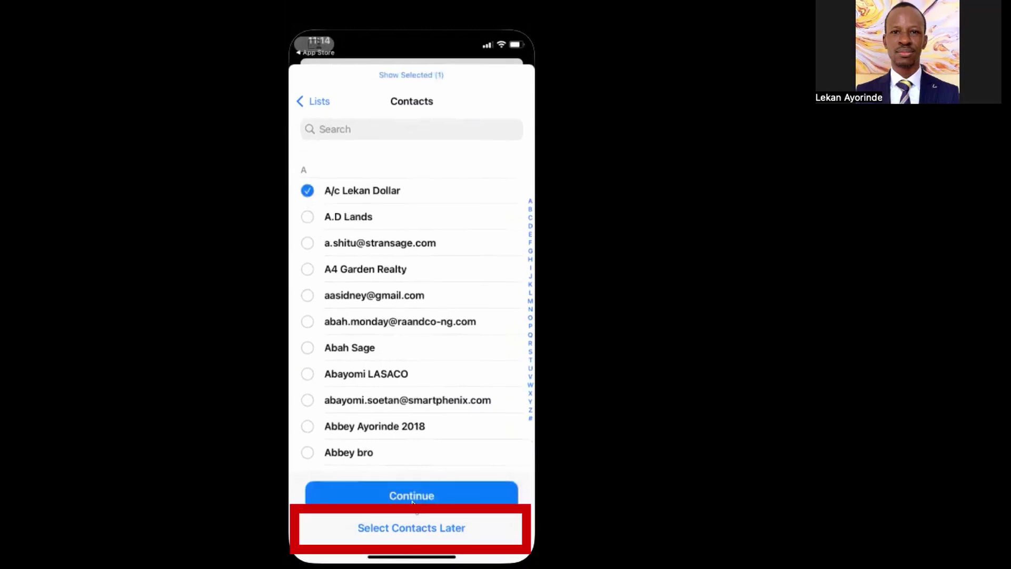
click(393, 528)
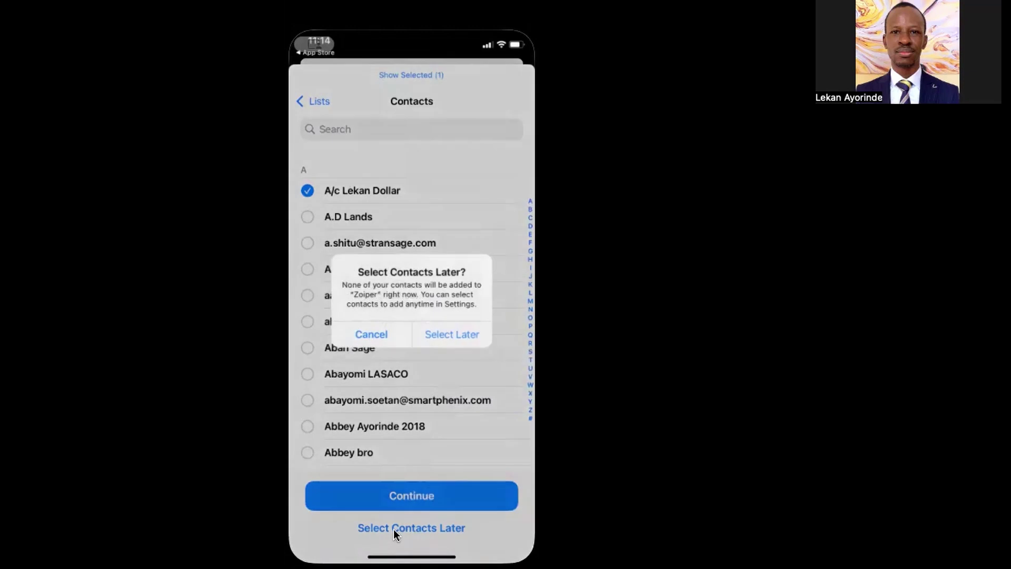
click(450, 335)
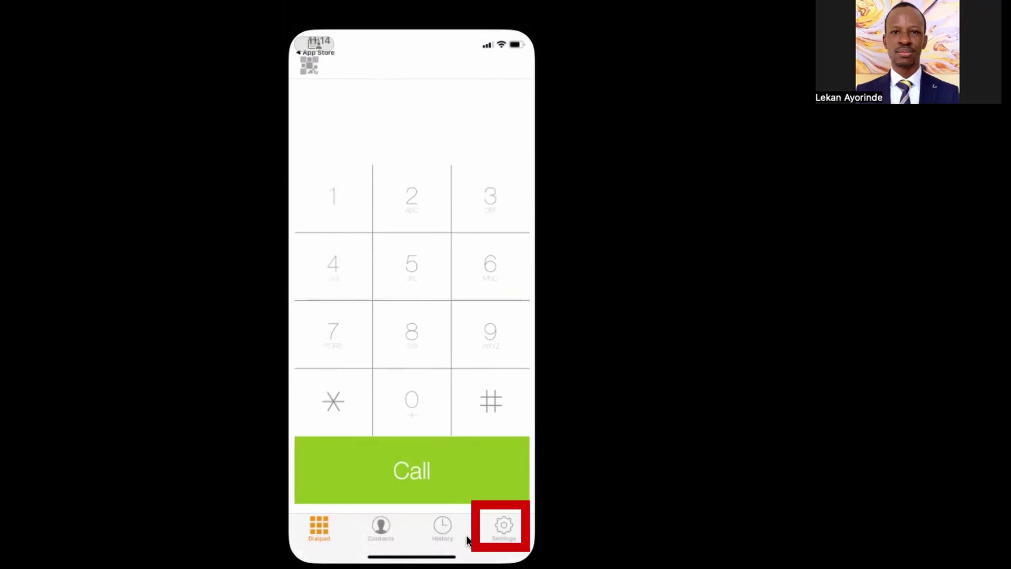
- Add a new account with existing credentials from Settings > Accounts, configured manually as a SIP account
click(501, 528)
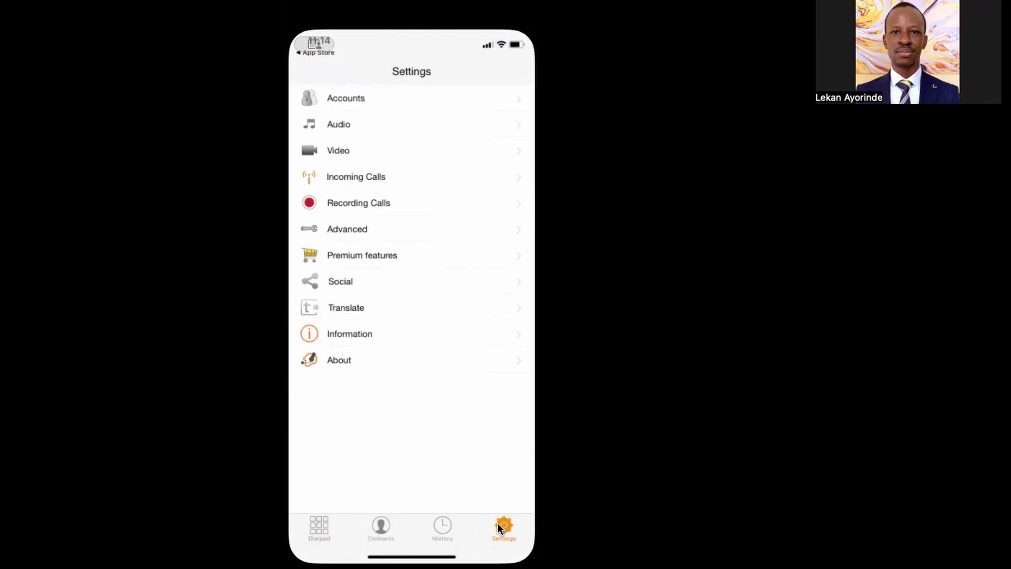
click(344, 100)
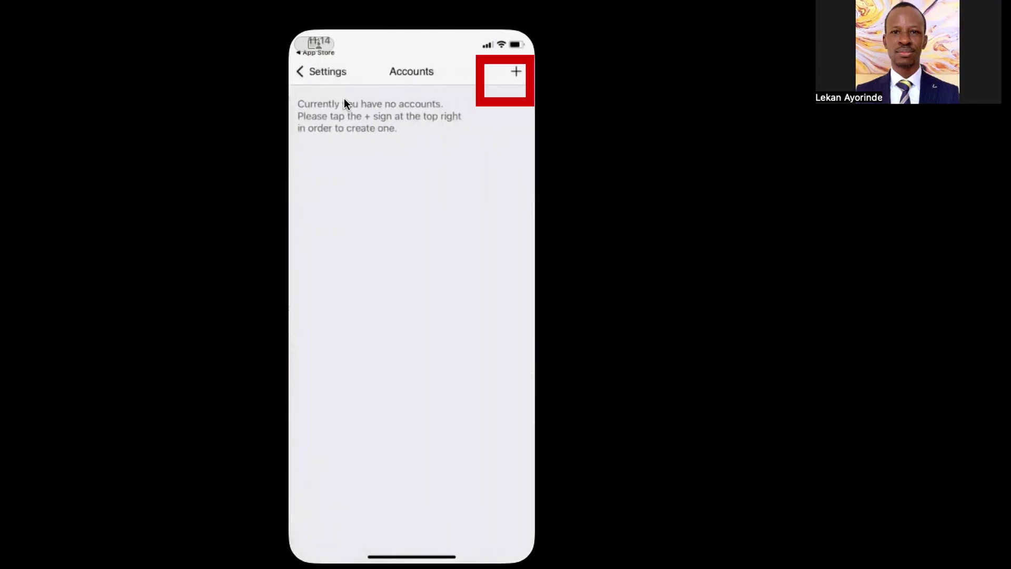
click(516, 71)
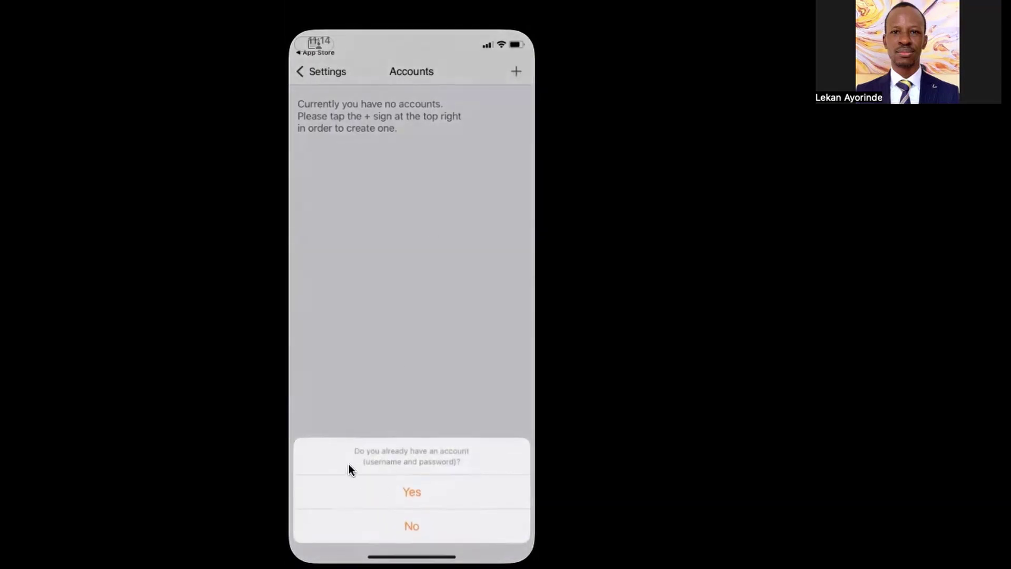
click(408, 490)
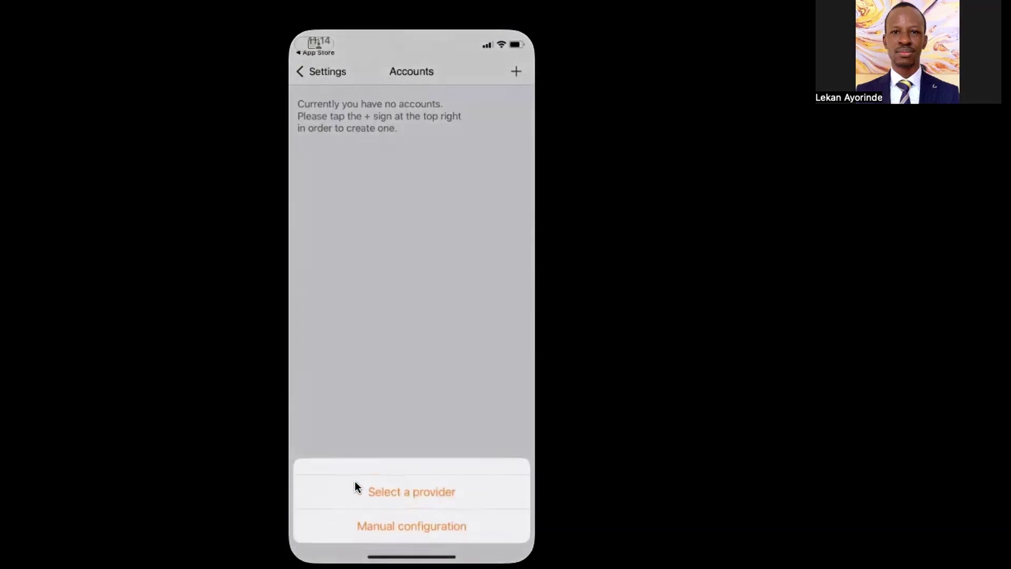
click(408, 526)
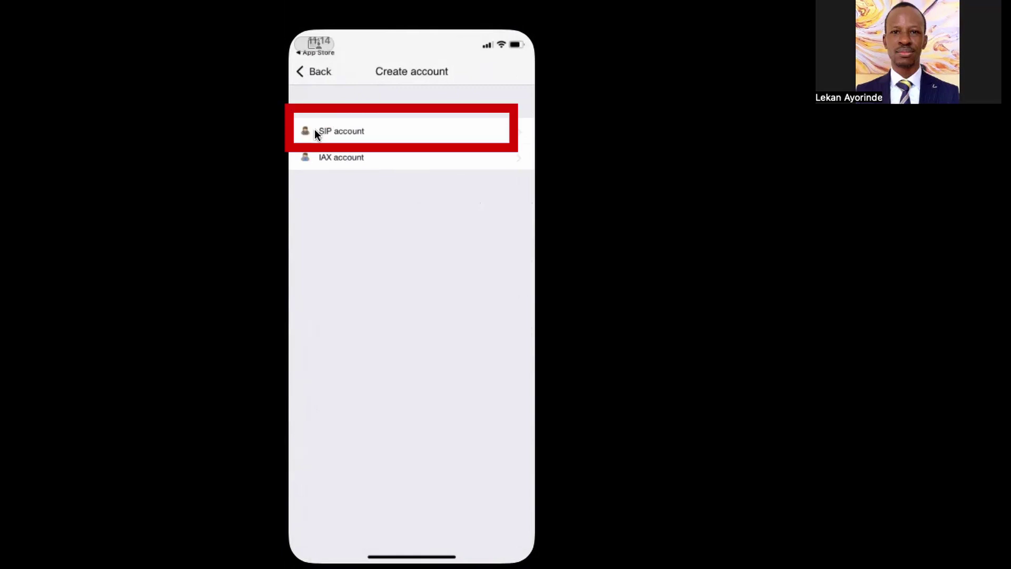
click(342, 131)
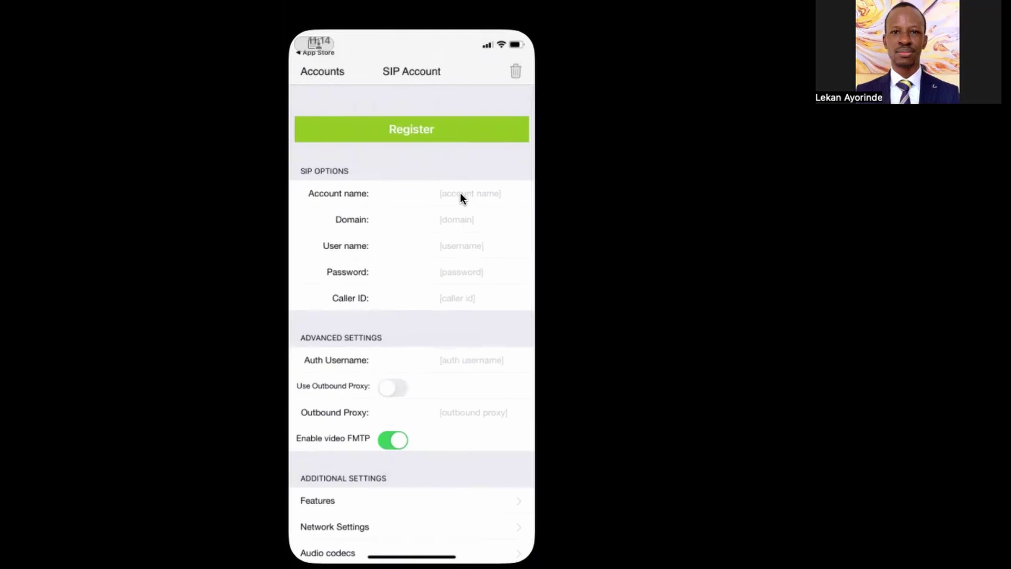
- Enter account name 1334 and domain omnivoice.com.ng in the SIP account form
text(1334)
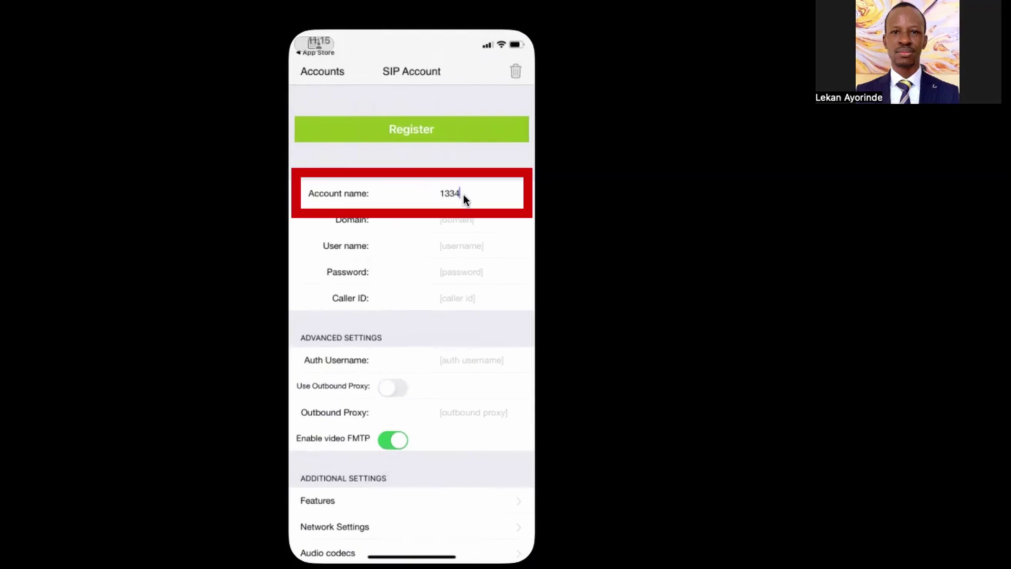
click(450, 219)
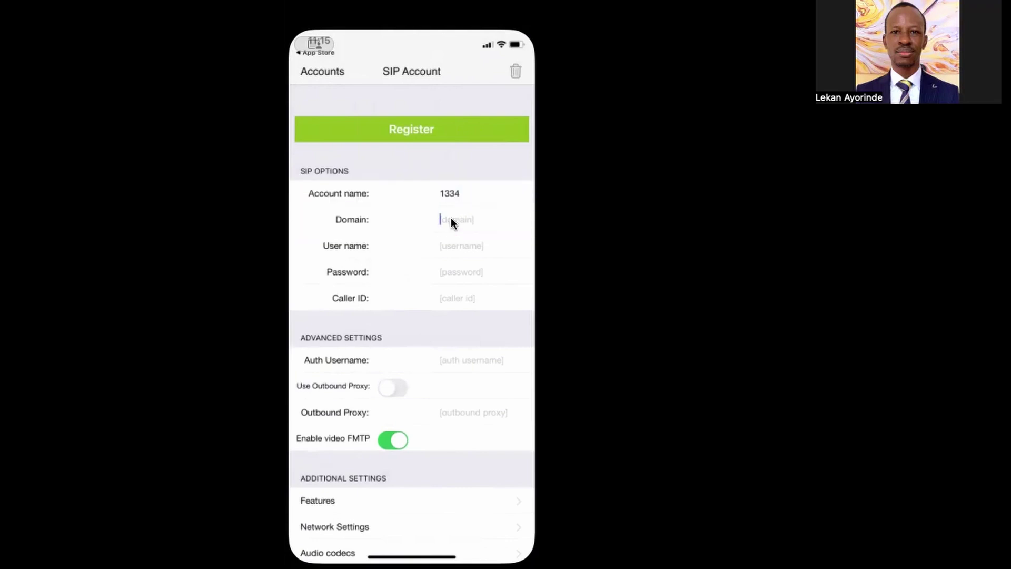
text(omnivoic)
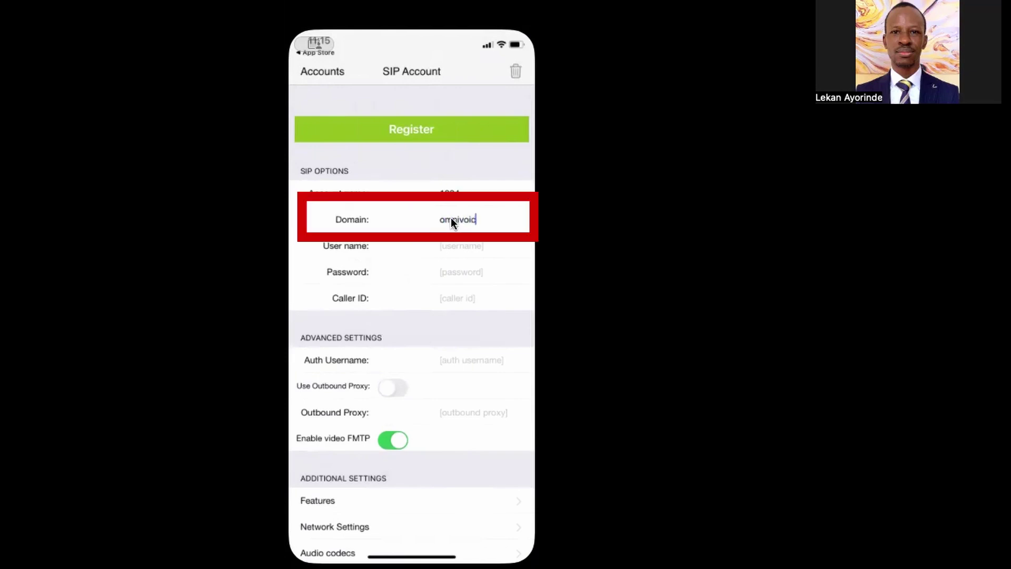
text(e.com.ng)
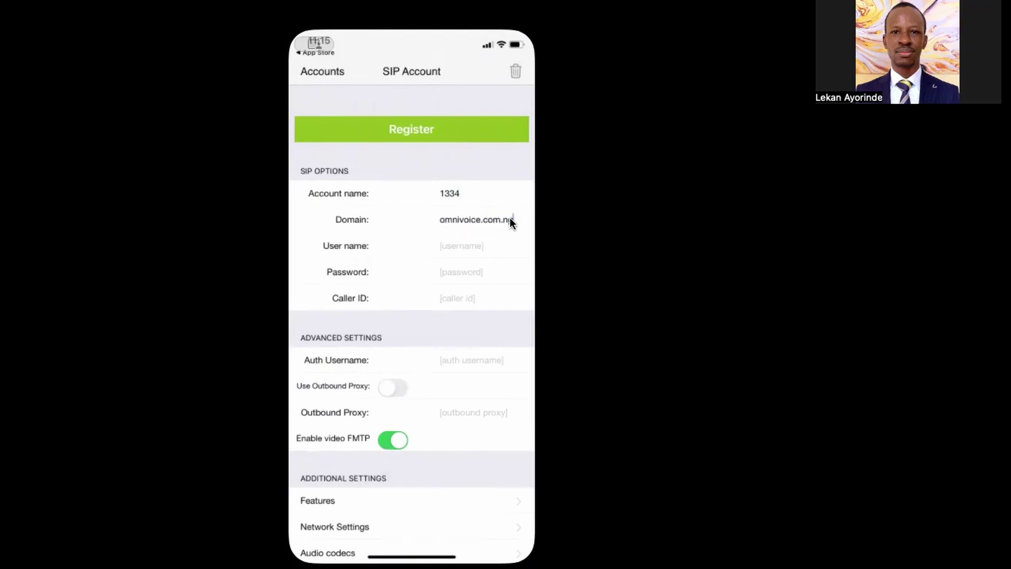
click(452, 248)
- Paste the account password and clear the Caller ID field
click(462, 265)
key(super+v)
click(450, 298)
key(BackSpace)
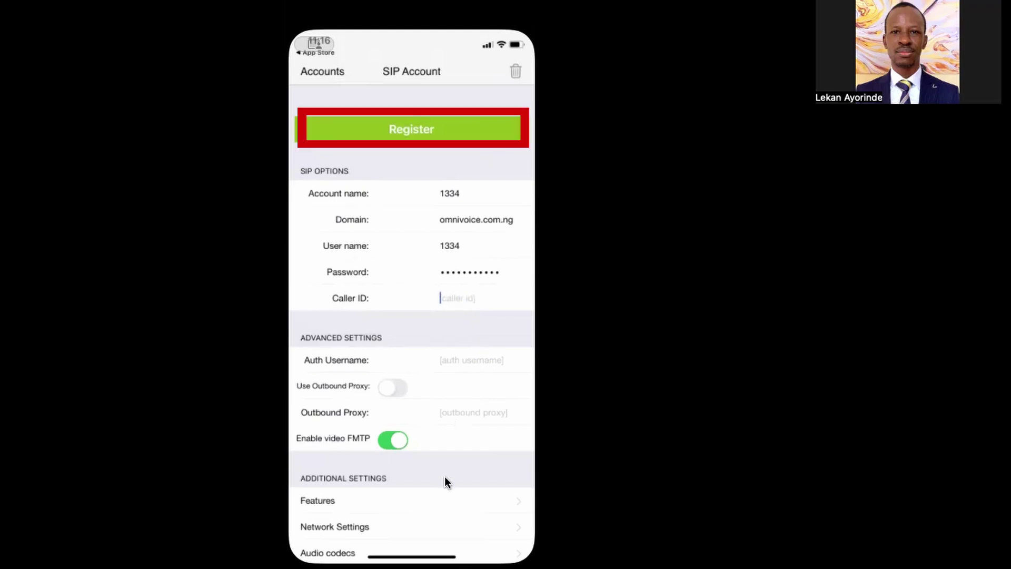
- Register SIP account 1334 until Registration Status shows OK, then back out to Settings
click(407, 129)
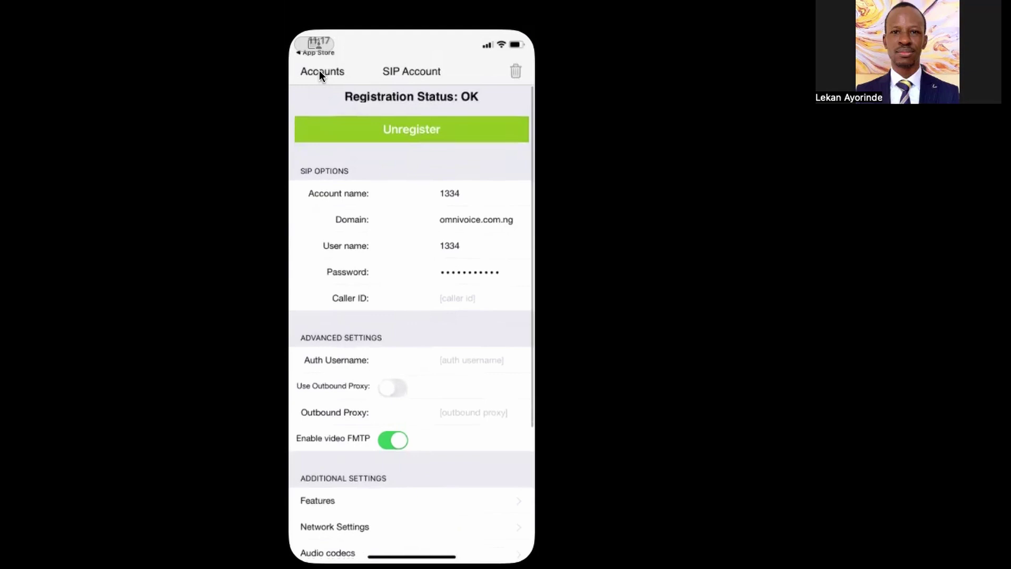
click(319, 71)
click(319, 71)
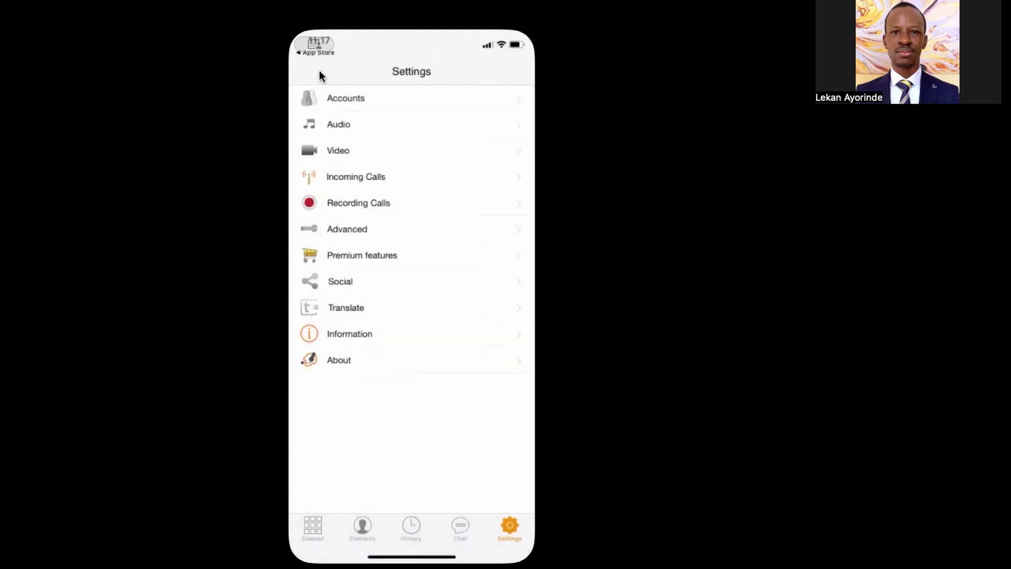
- Check account 1334 in the accounts list and return to the dialpad showing it Ready
click(336, 97)
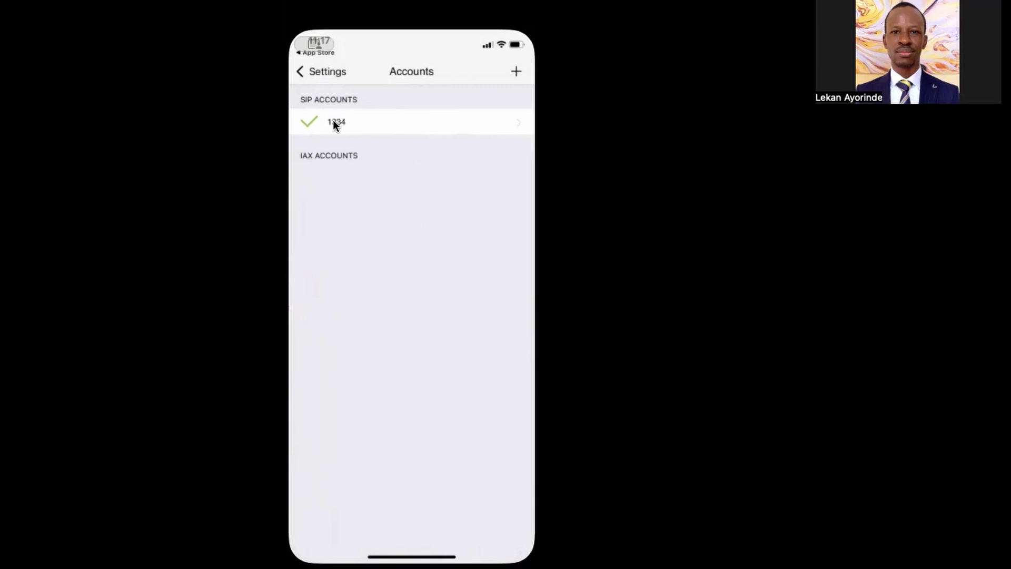
click(318, 71)
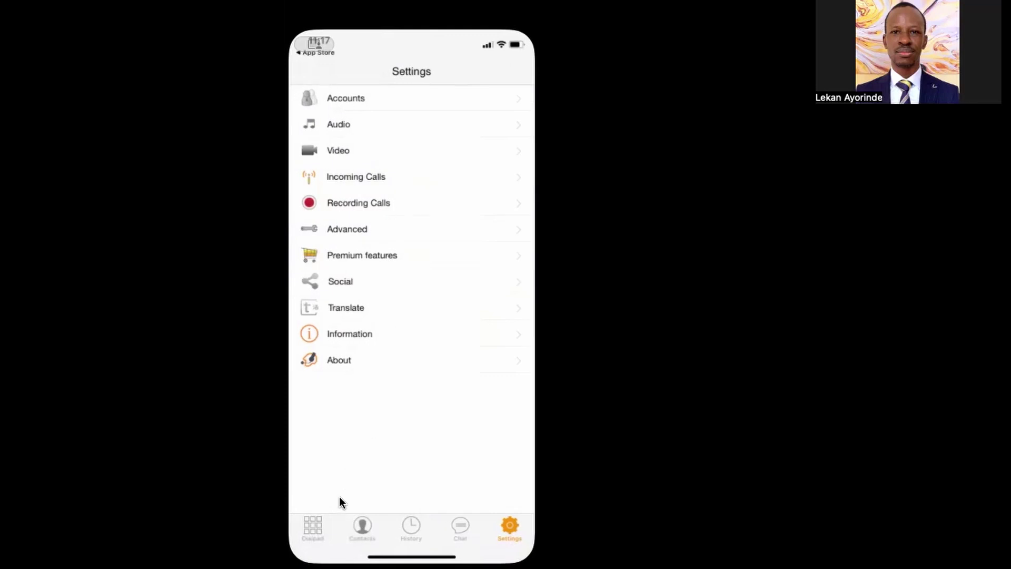
click(318, 515)
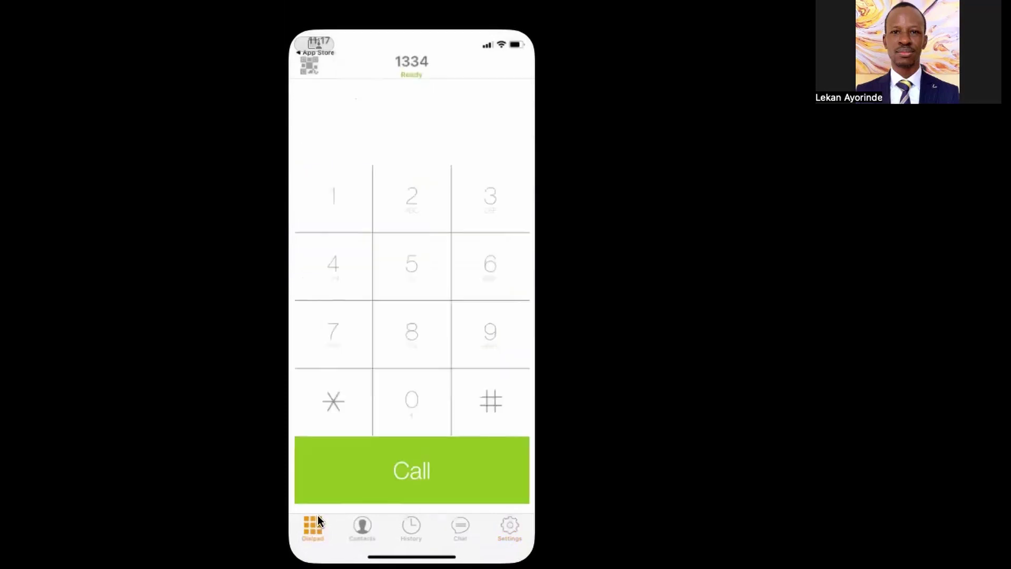